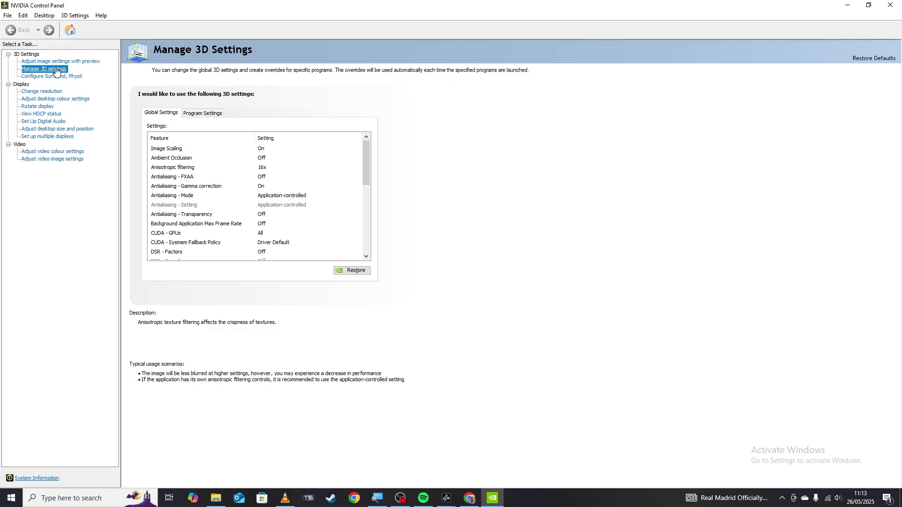
left_click(56, 71)
Show the Train Sim World program profile's 3D settings, with Image Scaling On
left_click(212, 114)
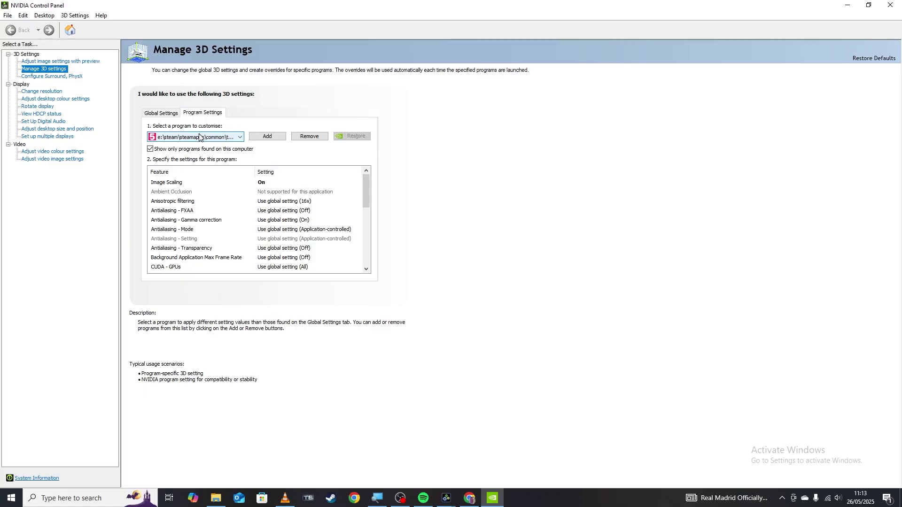
left_click(261, 137)
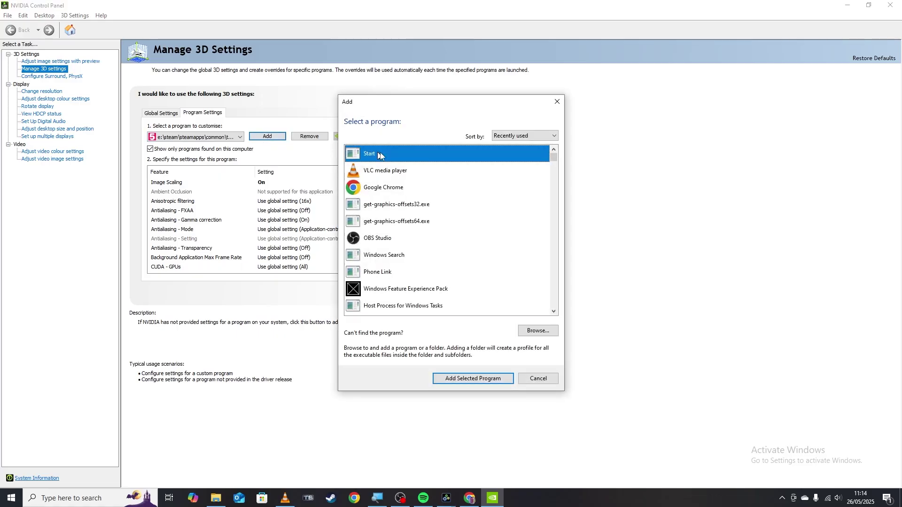
left_click(523, 331)
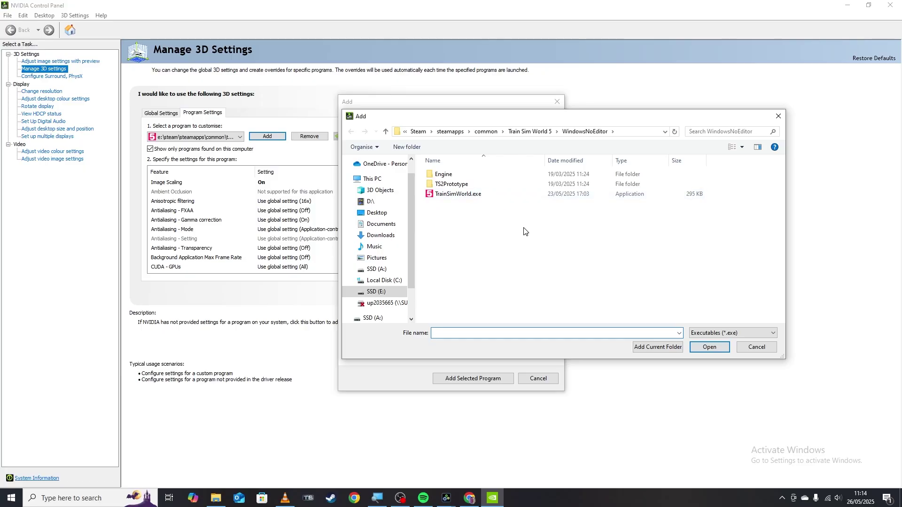
left_click(418, 132)
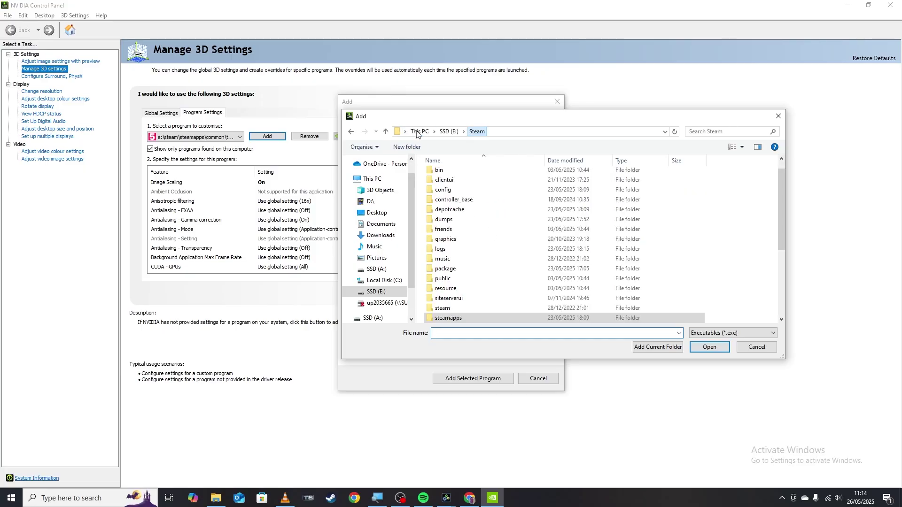
double_click(489, 317)
double_click(458, 176)
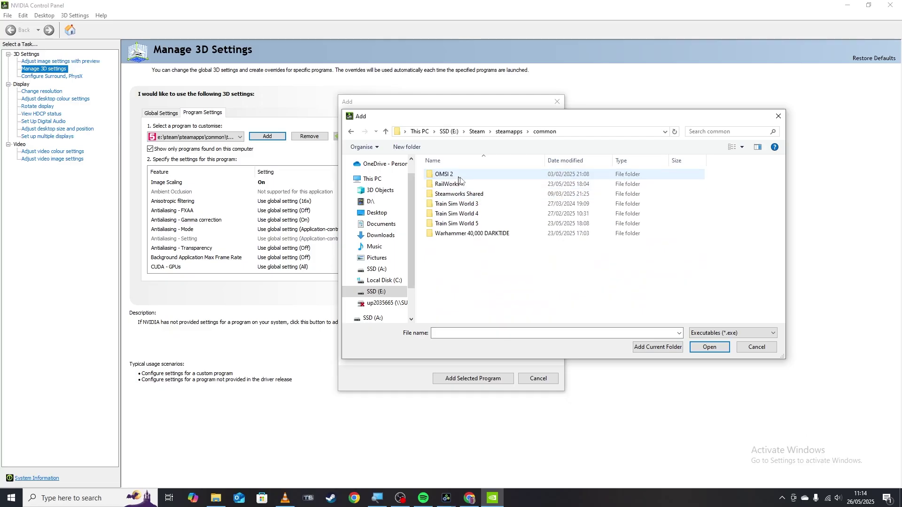
double_click(513, 223)
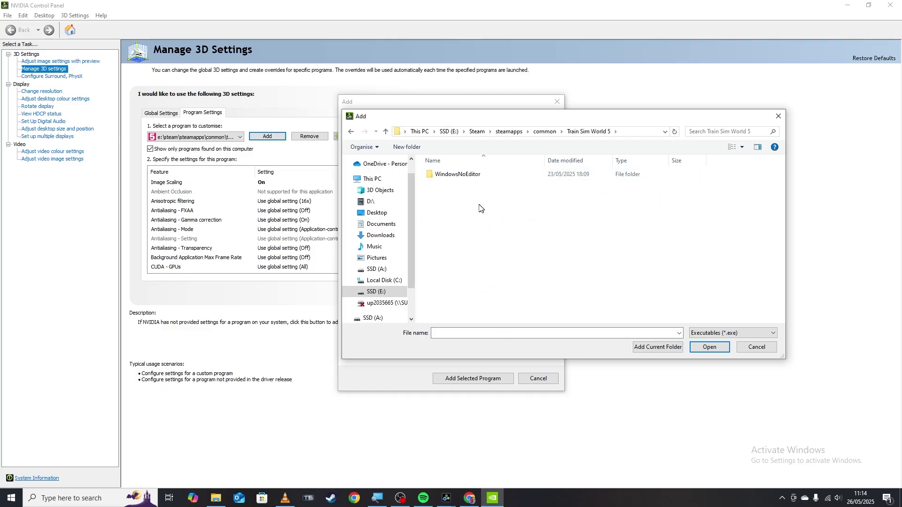
left_click(497, 178)
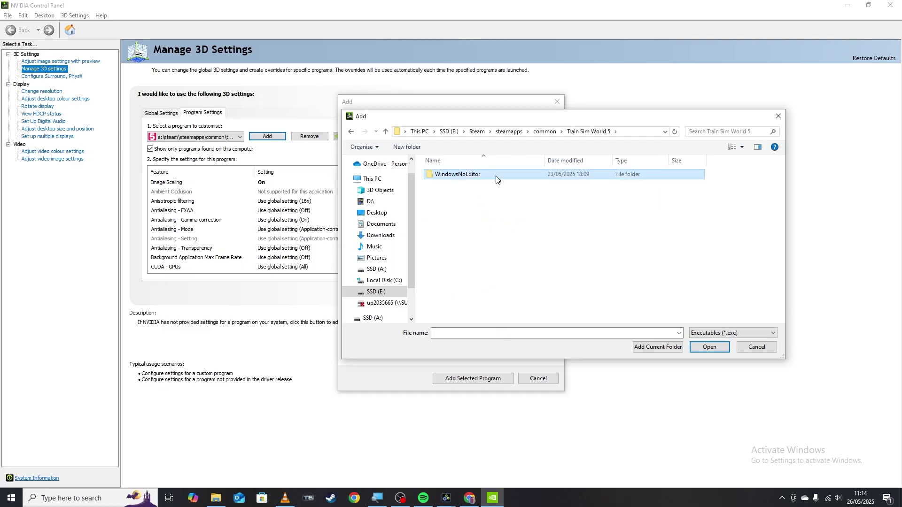
double_click(496, 178)
left_click(490, 196)
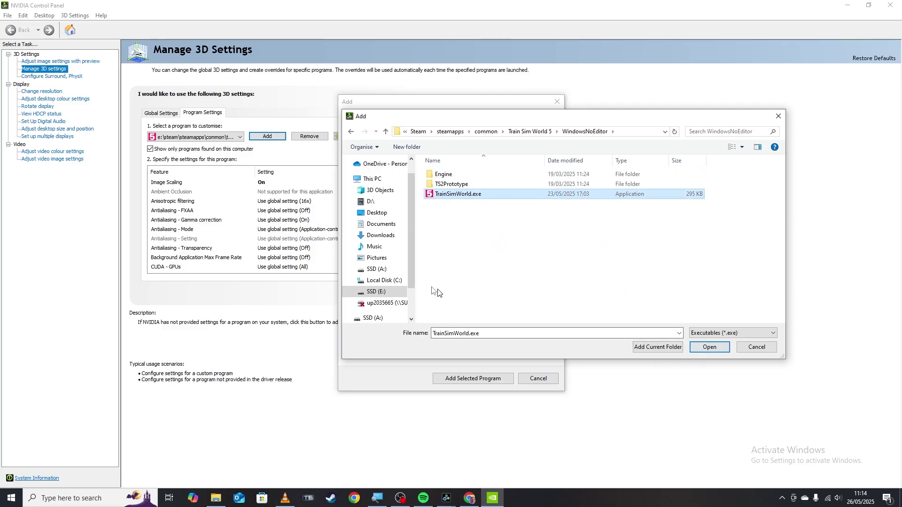
left_click(757, 347)
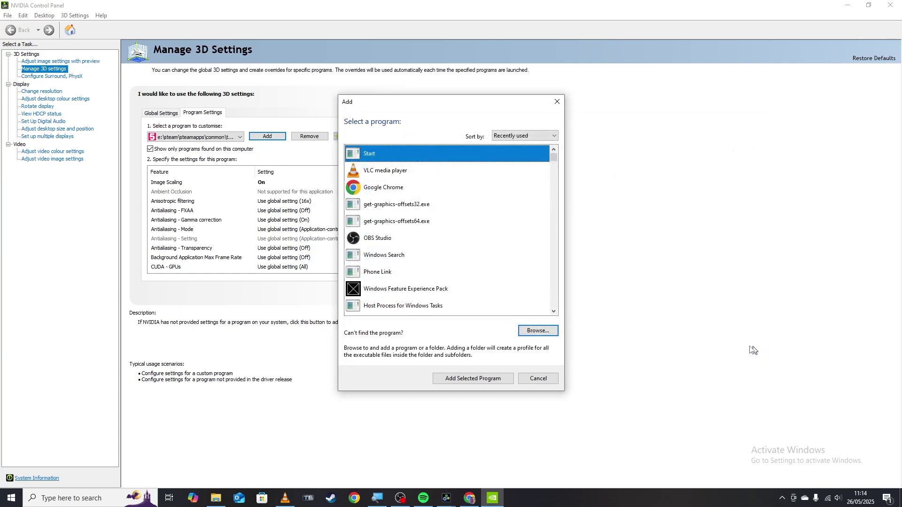
left_click(556, 103)
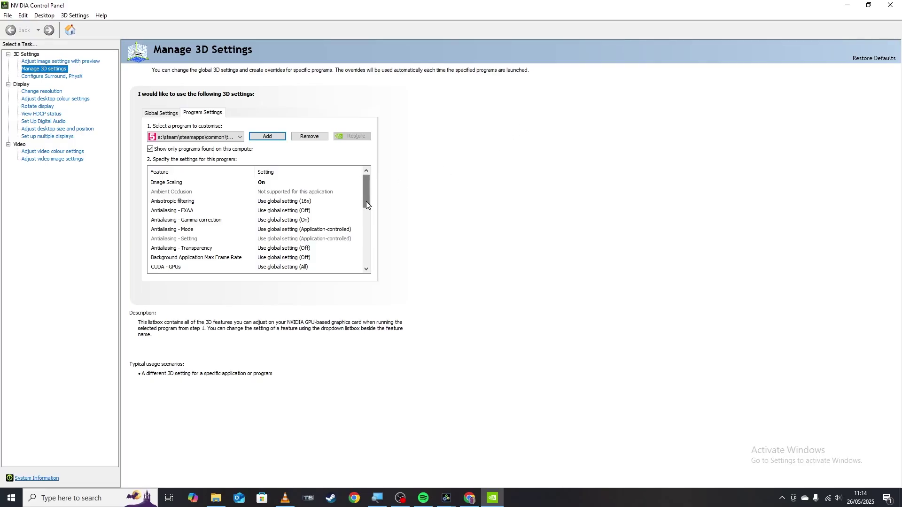
Turn on Image Scaling with GPU scaling and 50% sharpening for Train Sim World
left_click_drag(365, 201, 364, 176)
mouse_move(288, 191)
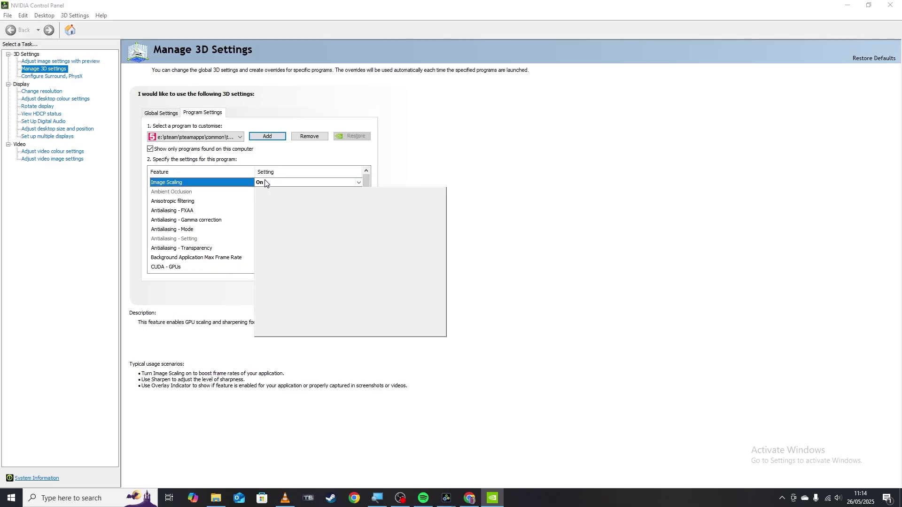
left_click(273, 183)
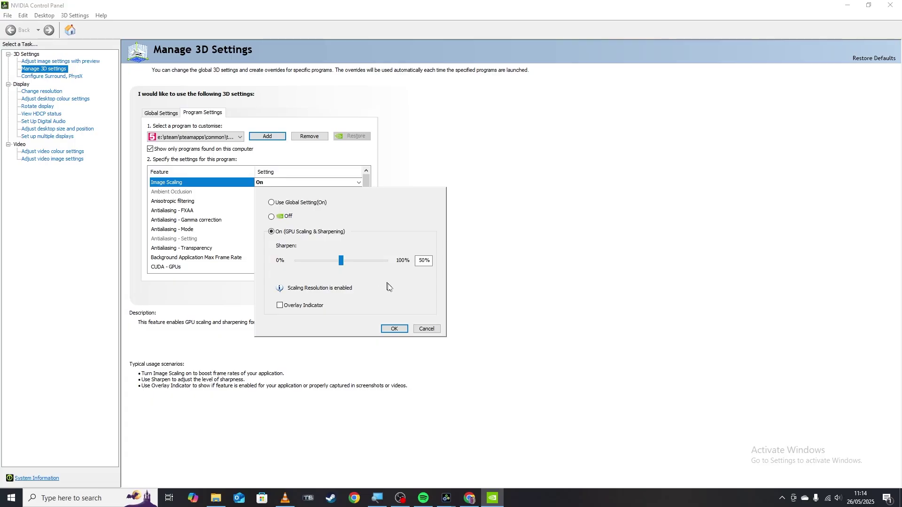
left_click(394, 329)
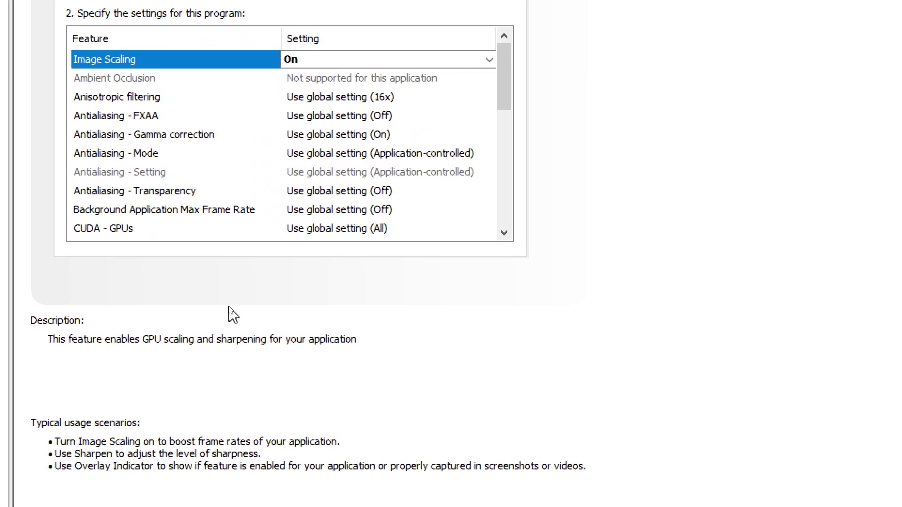
Set anisotropic filtering to 16x and turn FXAA on for the game
left_click(380, 99)
left_click(380, 98)
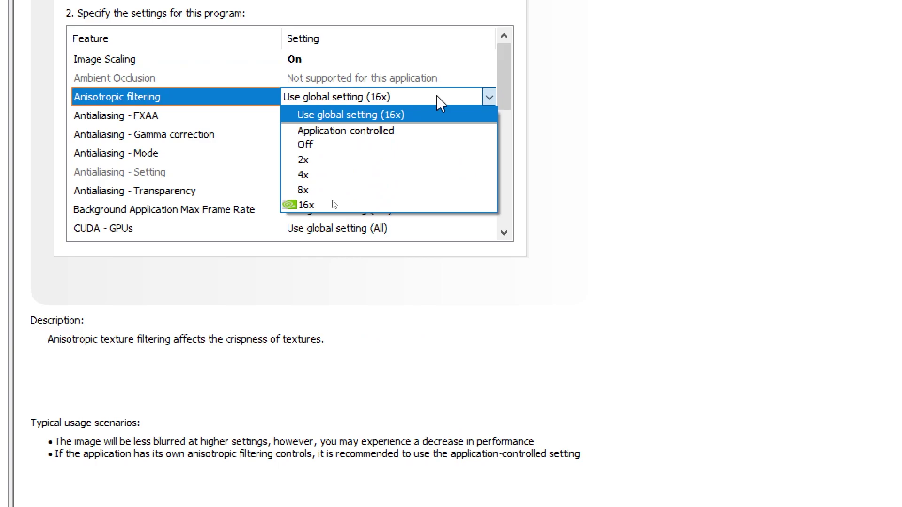
left_click(388, 204)
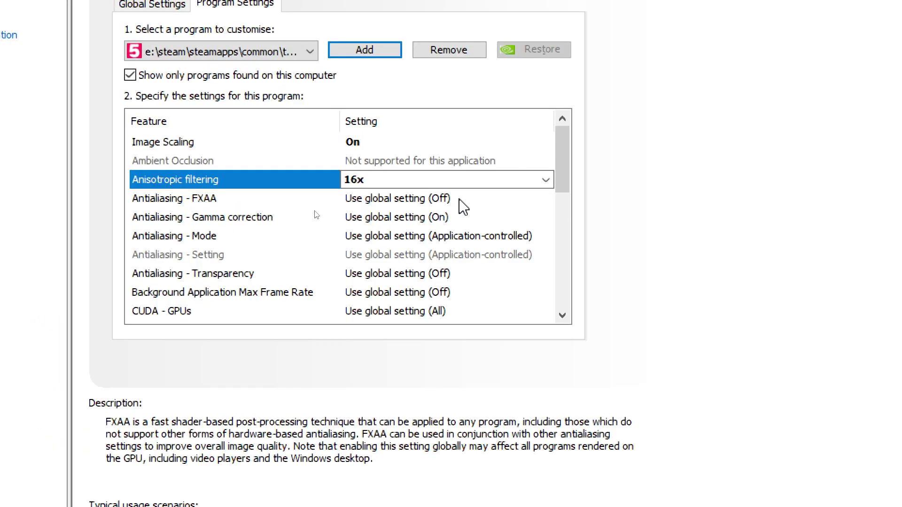
left_click(458, 199)
left_click(463, 249)
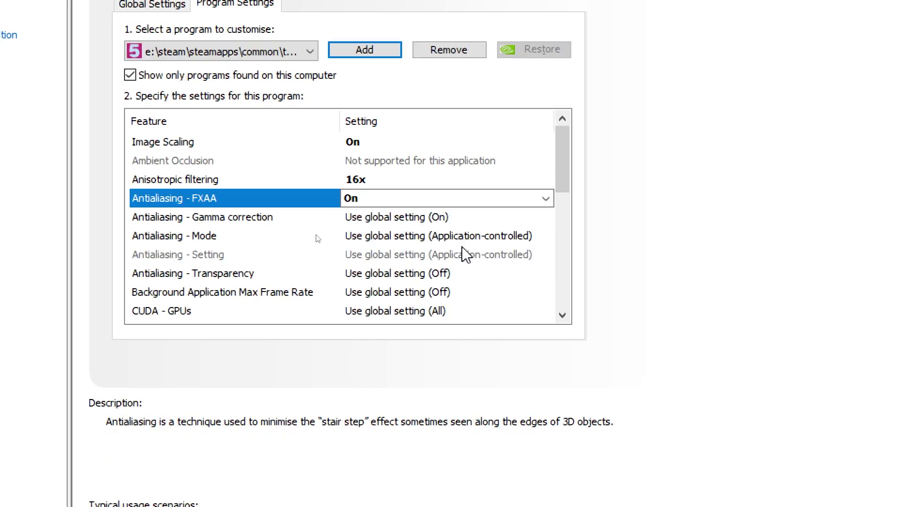
Set antialiasing to 'Enhance the application setting' at 8x and Low Latency Mode On
left_click(317, 238)
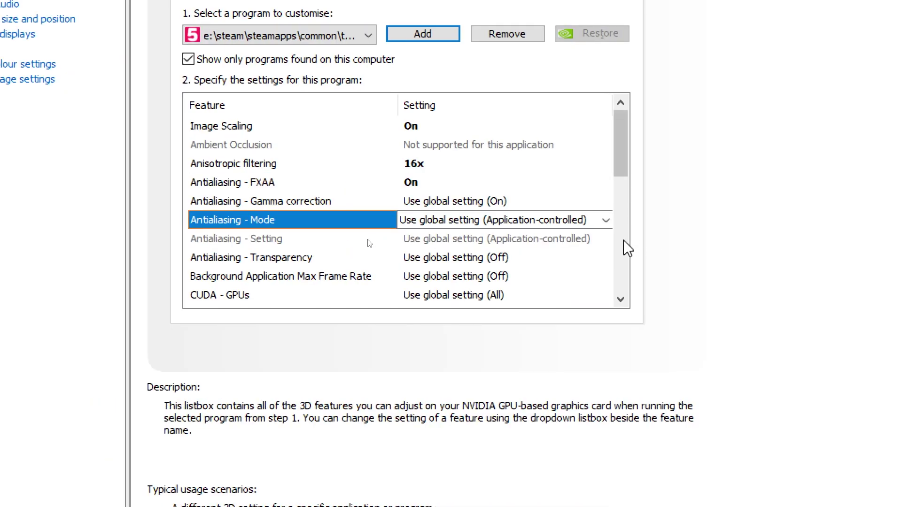
left_click(531, 219)
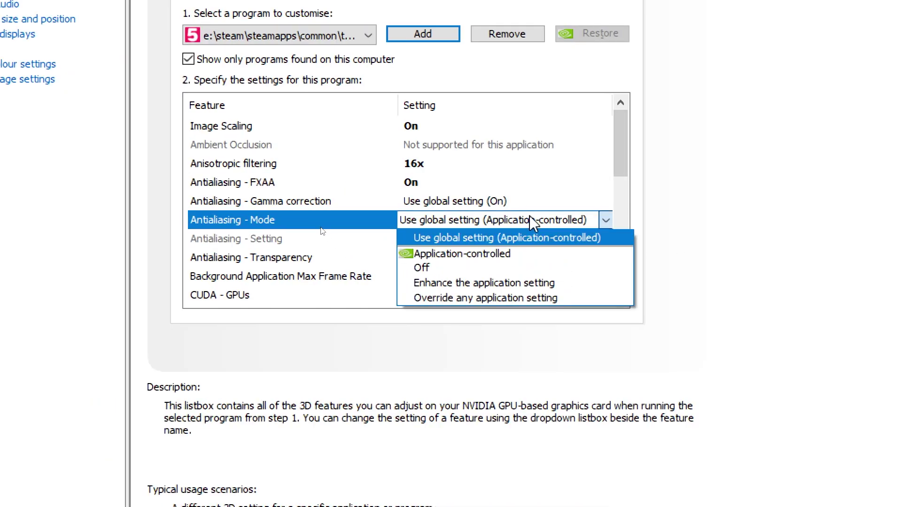
left_click(528, 284)
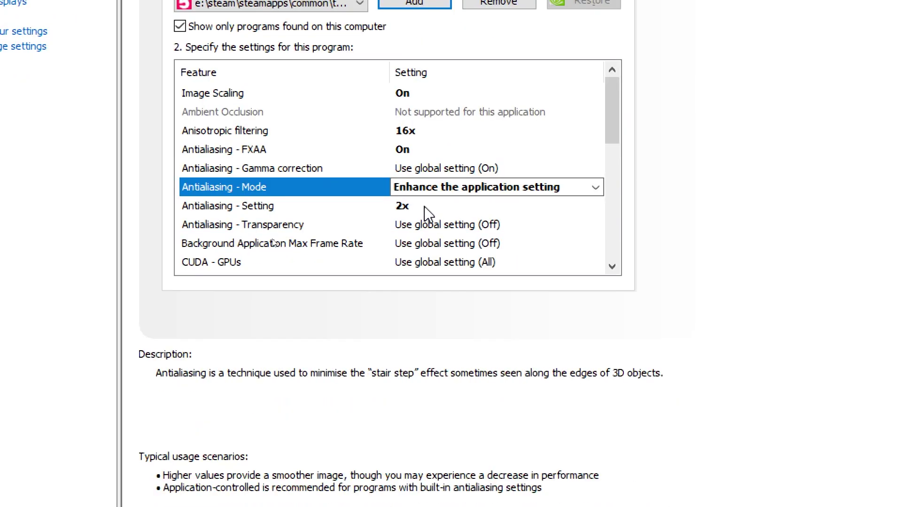
left_click(424, 207)
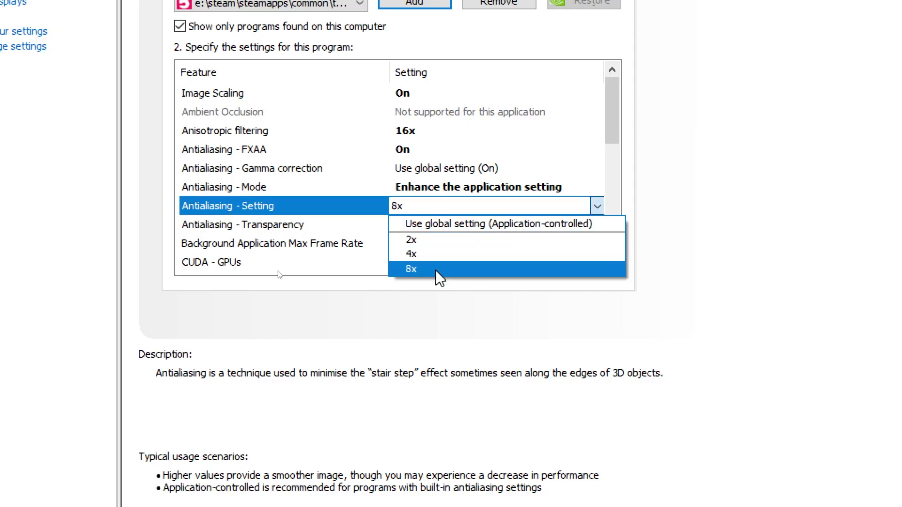
left_click(435, 270)
scroll(341, 251, "down", 1)
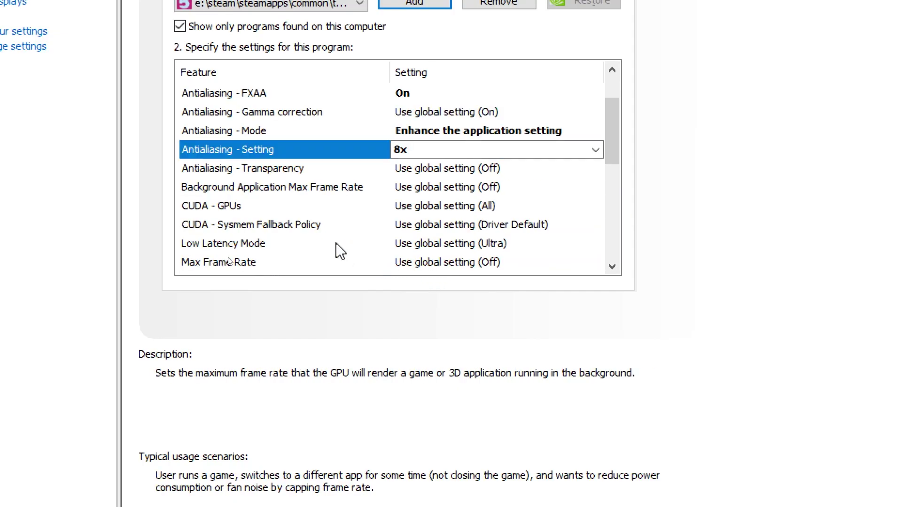
left_click(439, 240)
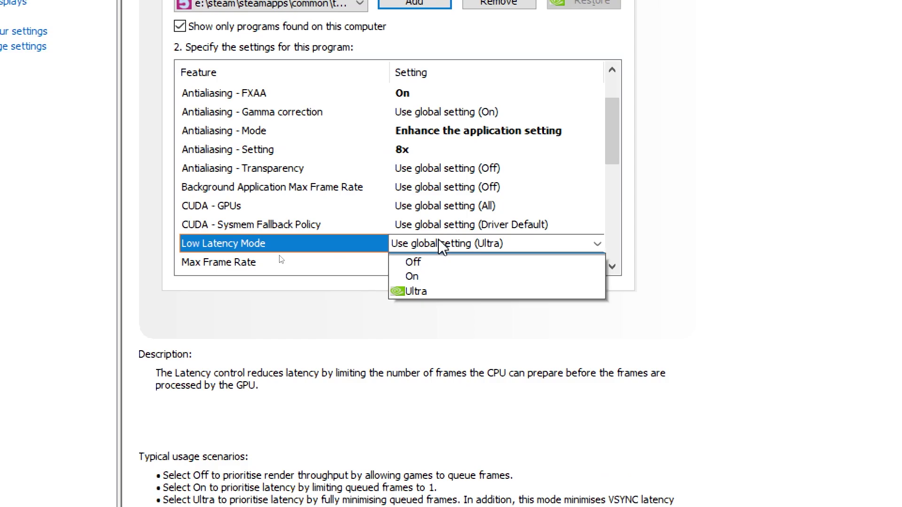
left_click(438, 291)
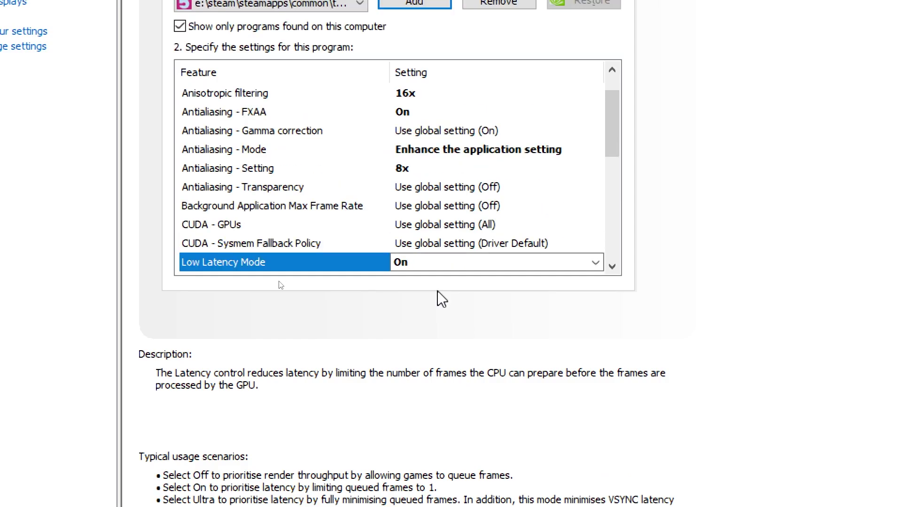
scroll(310, 188, "down", 3)
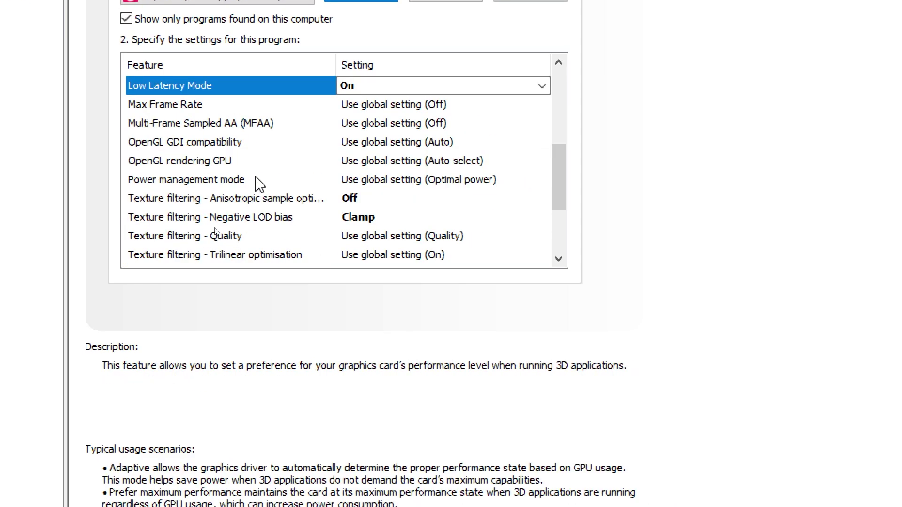
Set power management to Prefer maximum performance and vertical sync to 'Use the 3D application setting'
left_click(382, 182)
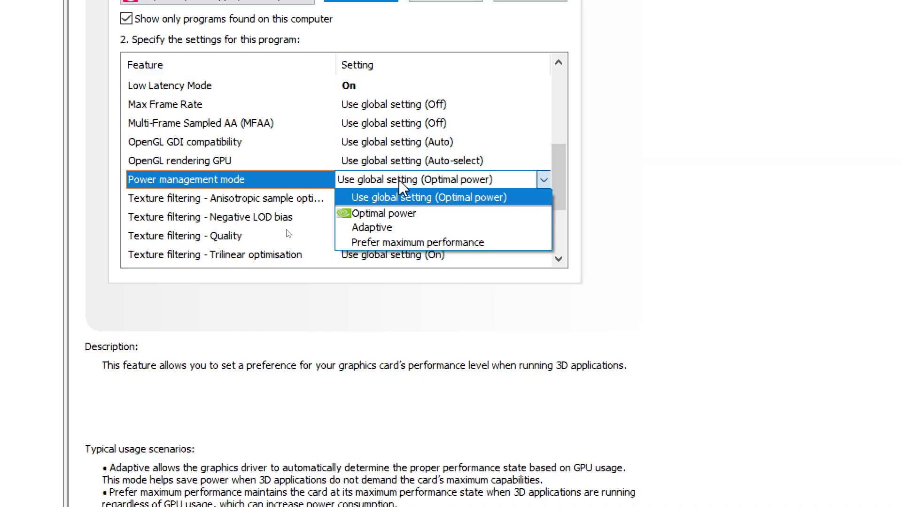
left_click(472, 242)
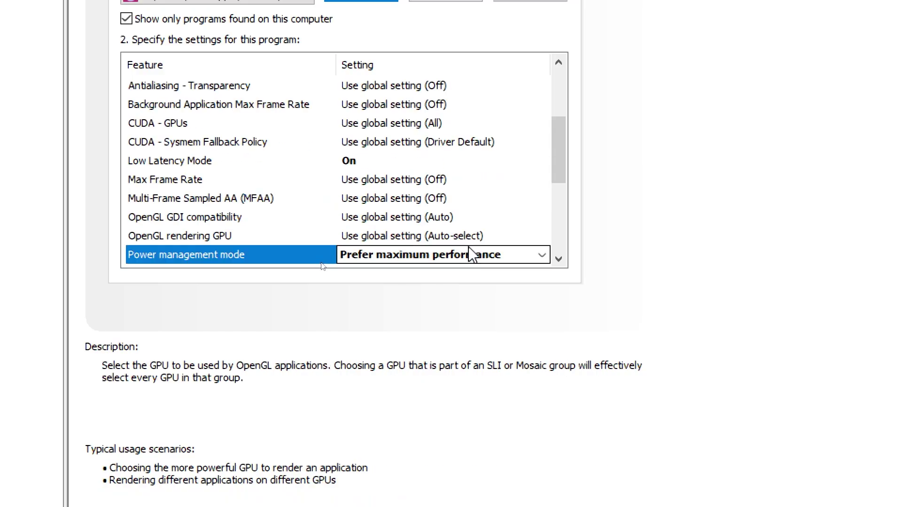
scroll(463, 242, "down", 2)
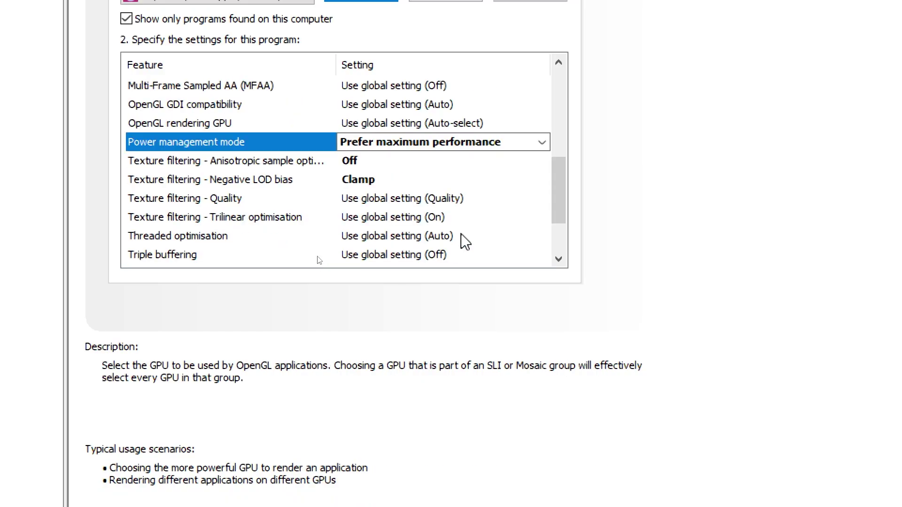
scroll(235, 216, "down", 2)
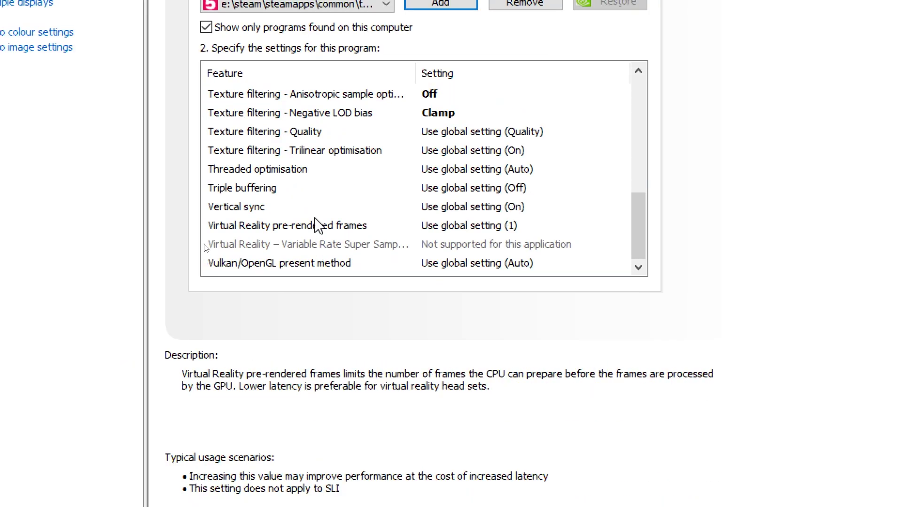
left_click(455, 210)
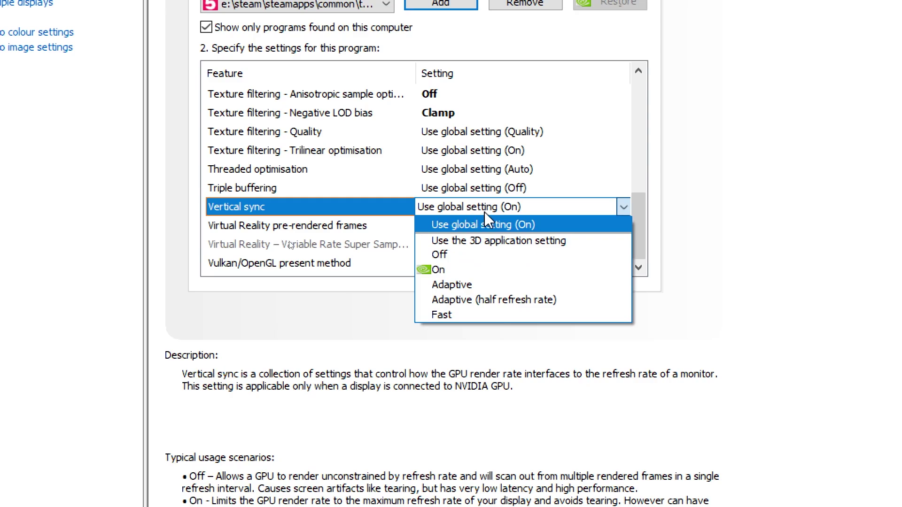
left_click(501, 240)
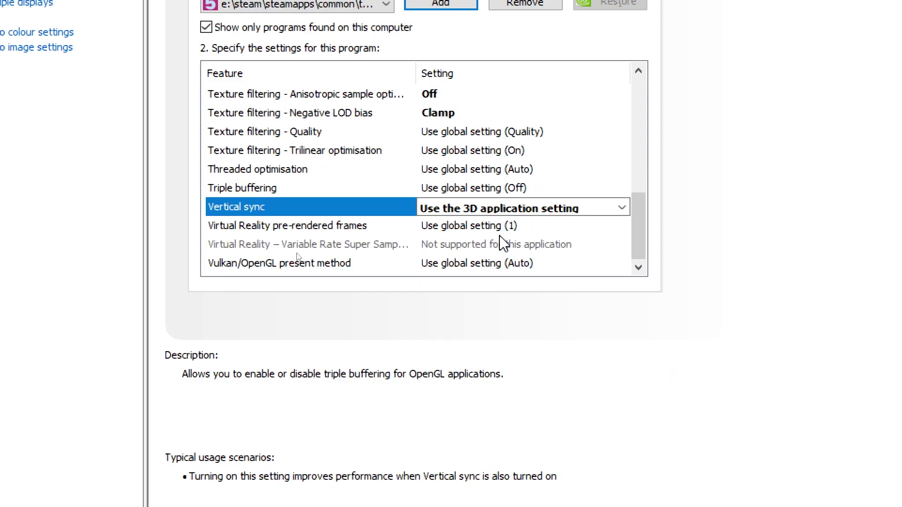
mouse_move(501, 241)
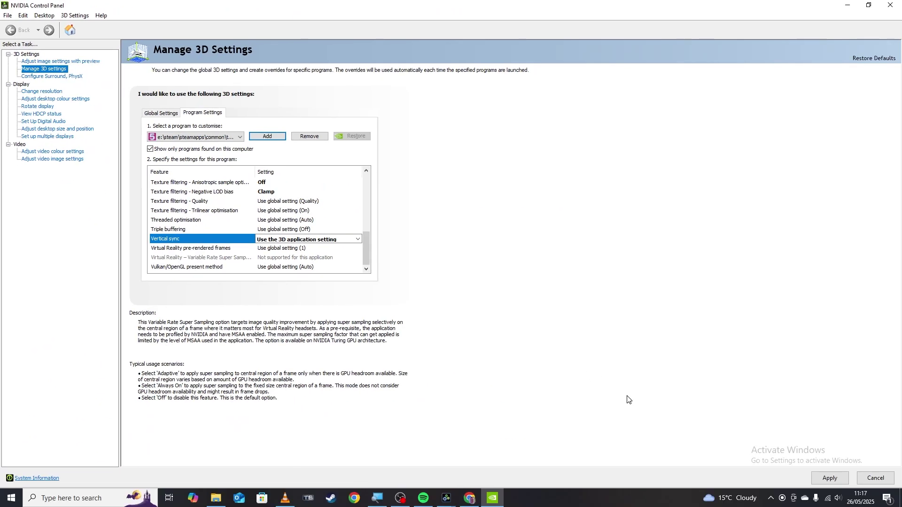
Apply the Train Sim World profile's 3D setting changes
left_click(843, 483)
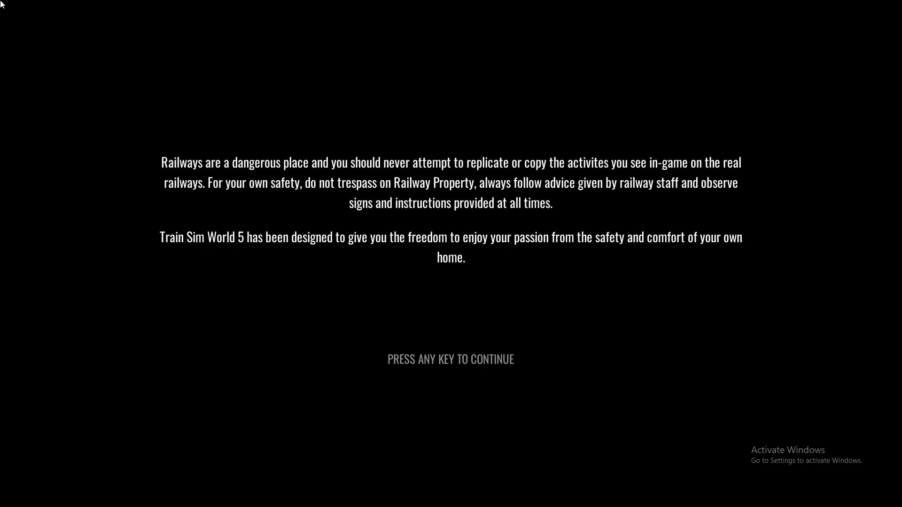
Dismiss Train Sim World 5's safety warning to reach the home menu
key("Return")
key("Return")
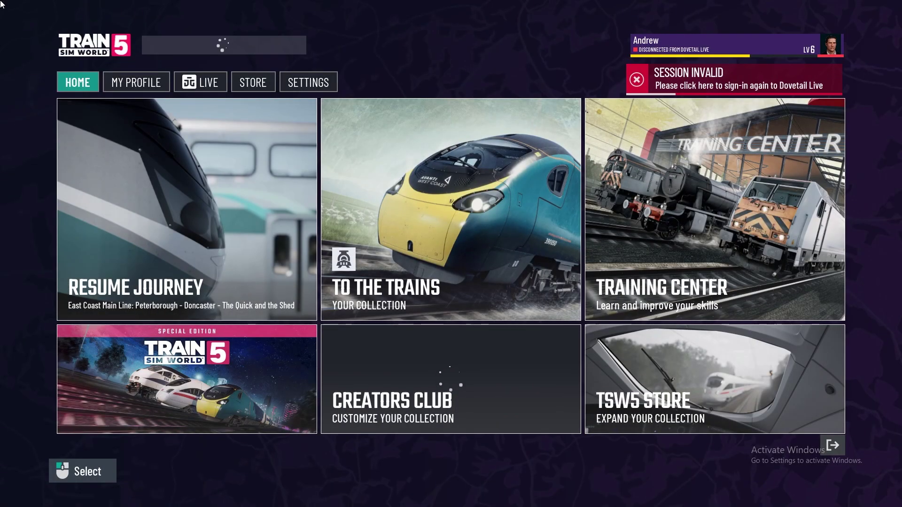
Open the game's Screen settings to confirm 1920x1080, FullScreen and the High preset
left_click(302, 86)
left_click(382, 186)
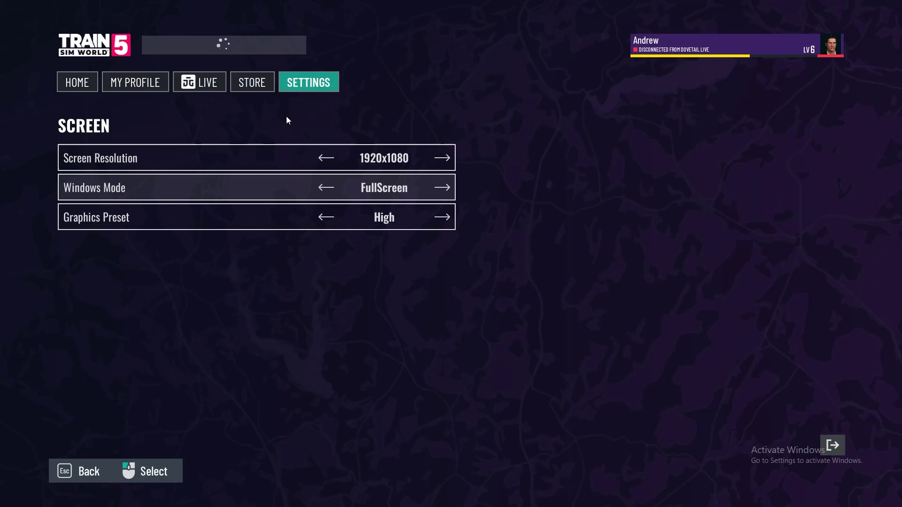
key("Down")
In Advanced Settings, raise Shadow to High and View Distance and Post Process to Ultra
key("Escape")
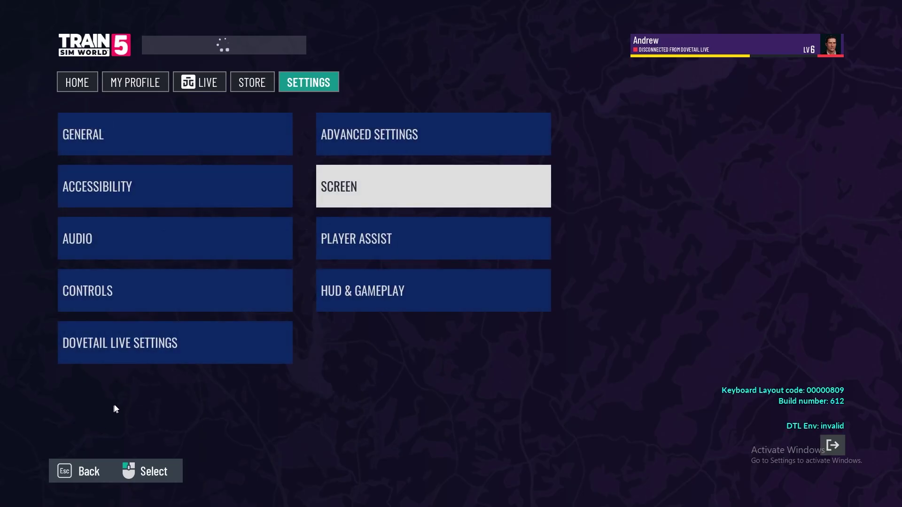
left_click(364, 139)
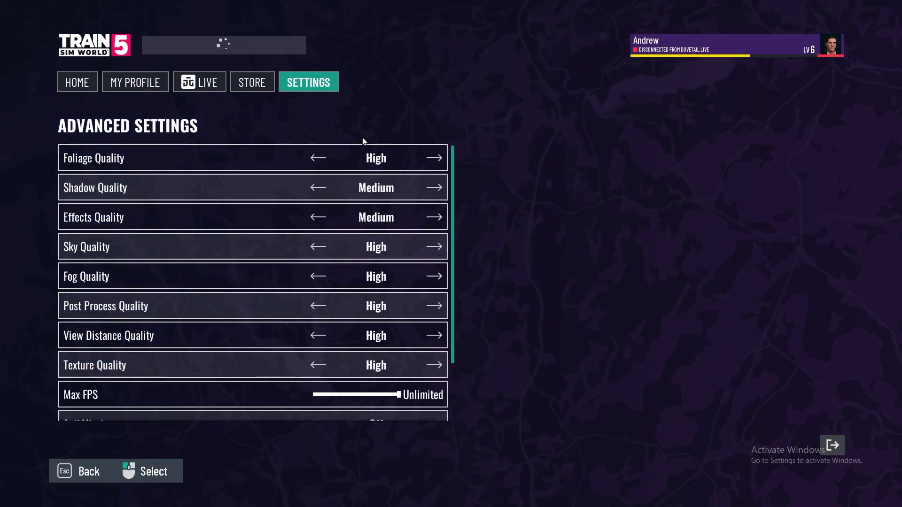
key("Escape")
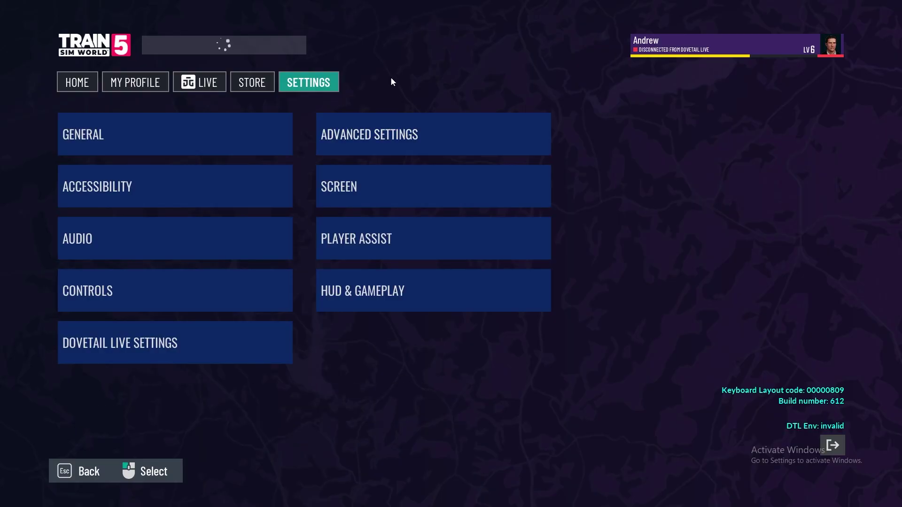
left_click(390, 133)
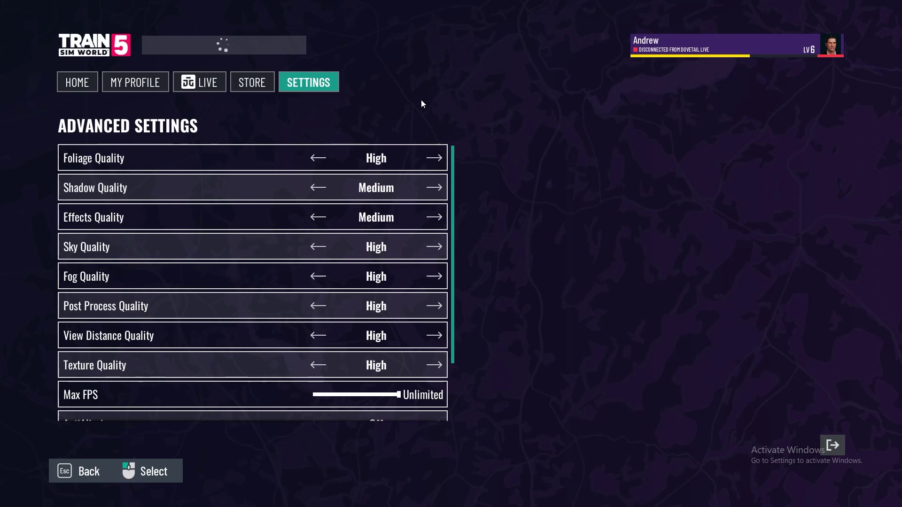
left_click(434, 187)
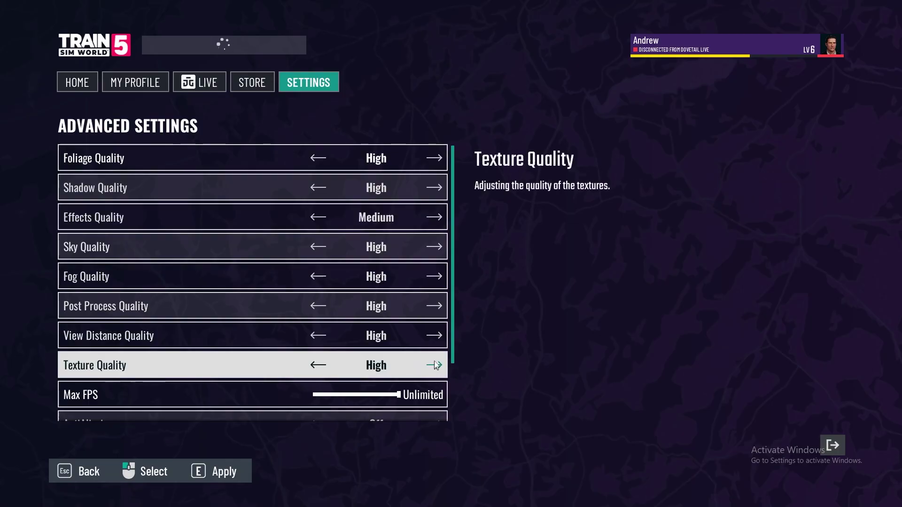
left_click(433, 336)
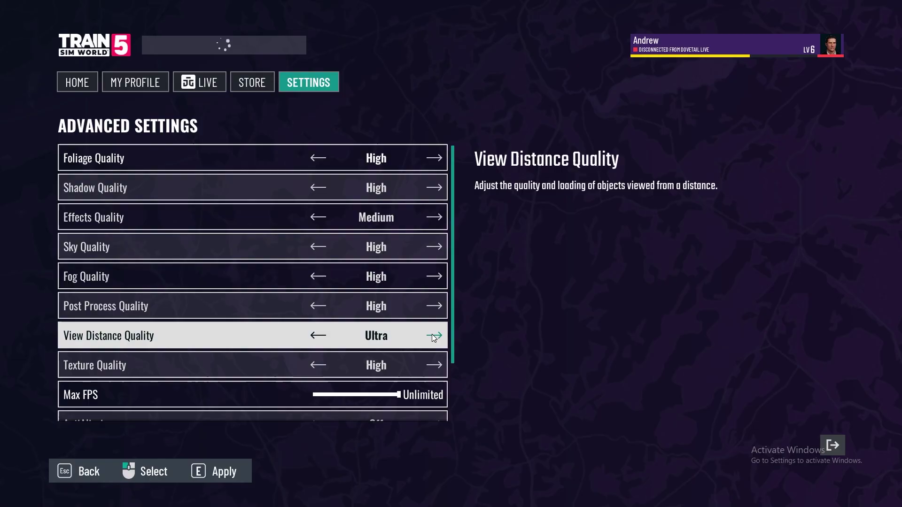
scroll(353, 274, "down", 2)
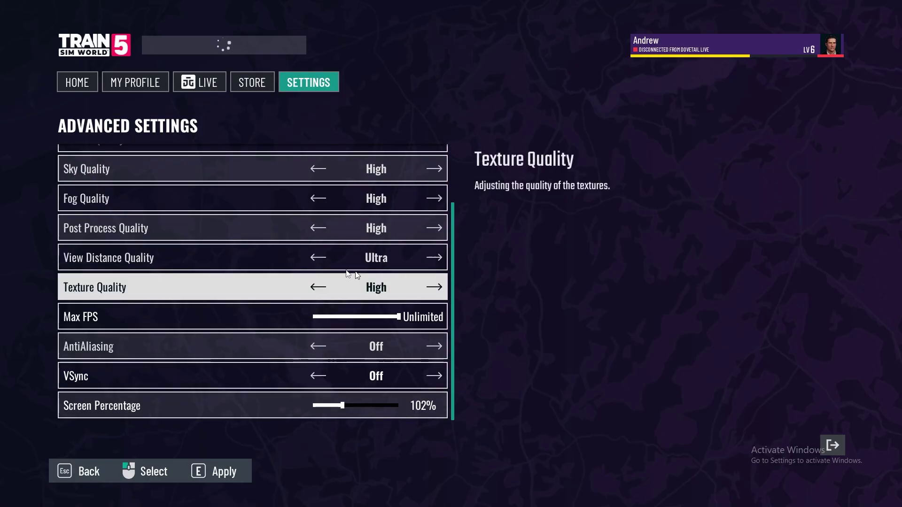
left_click(434, 228)
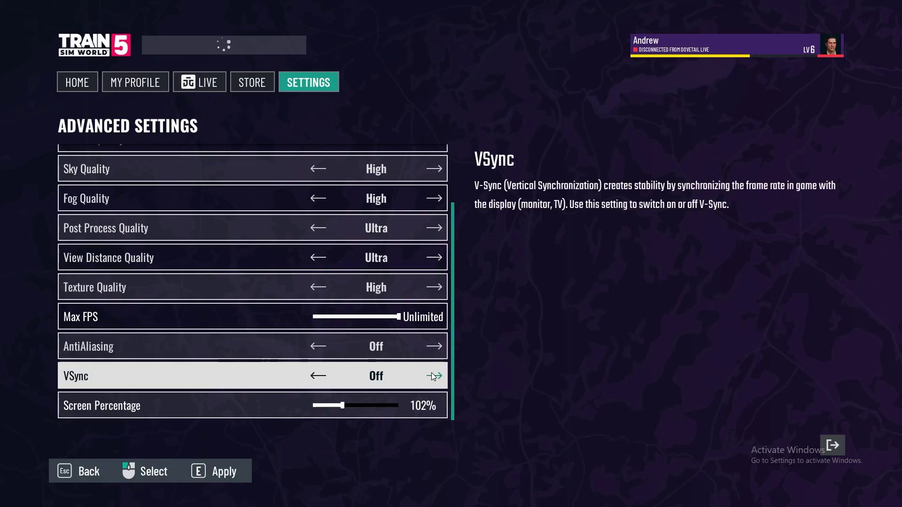
Switch anti-aliasing from Off to TAA and apply the graphics changes
left_click(319, 345)
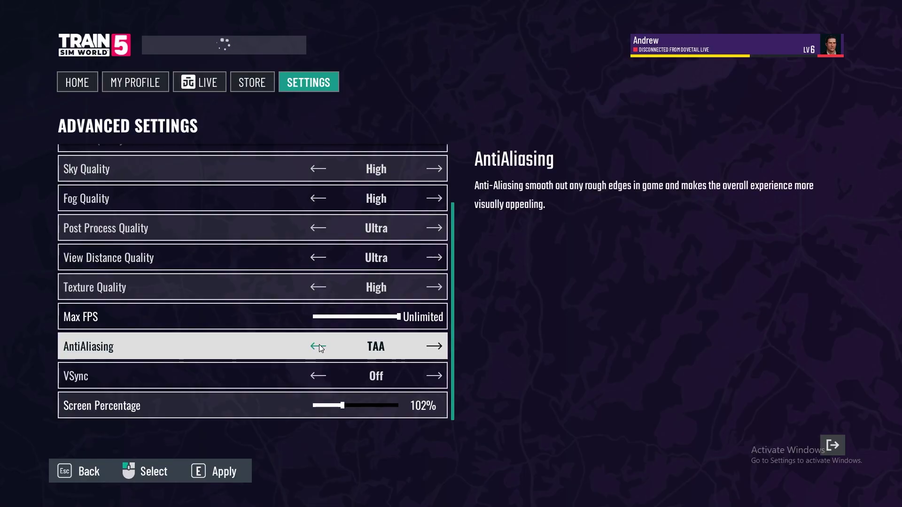
scroll(208, 314, "up", 3)
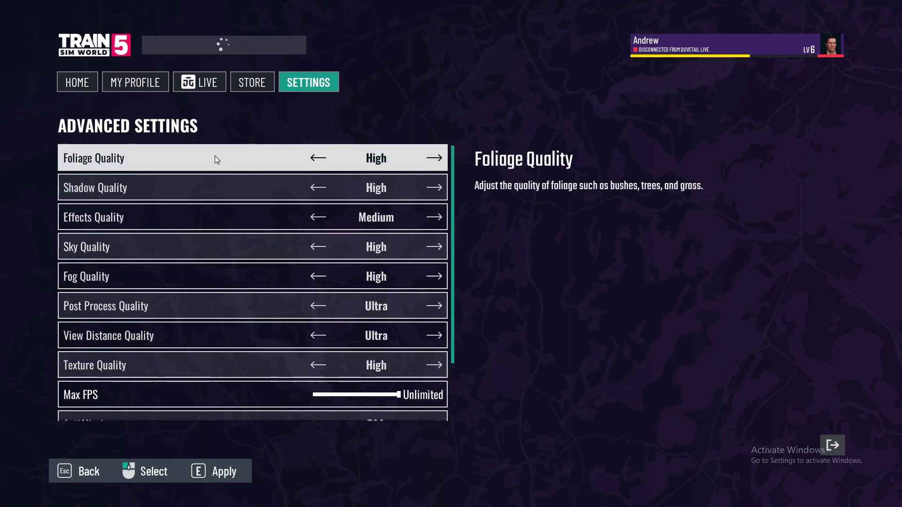
scroll(216, 160, "down", 3)
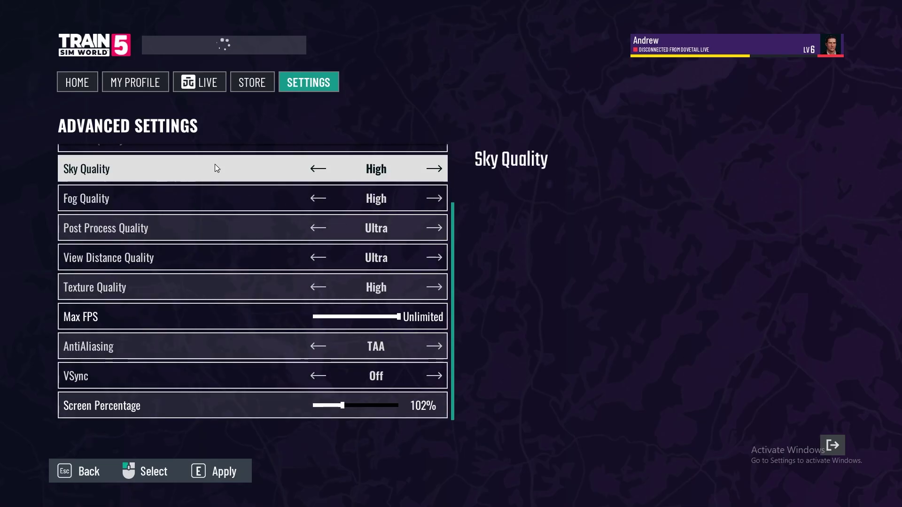
key("e")
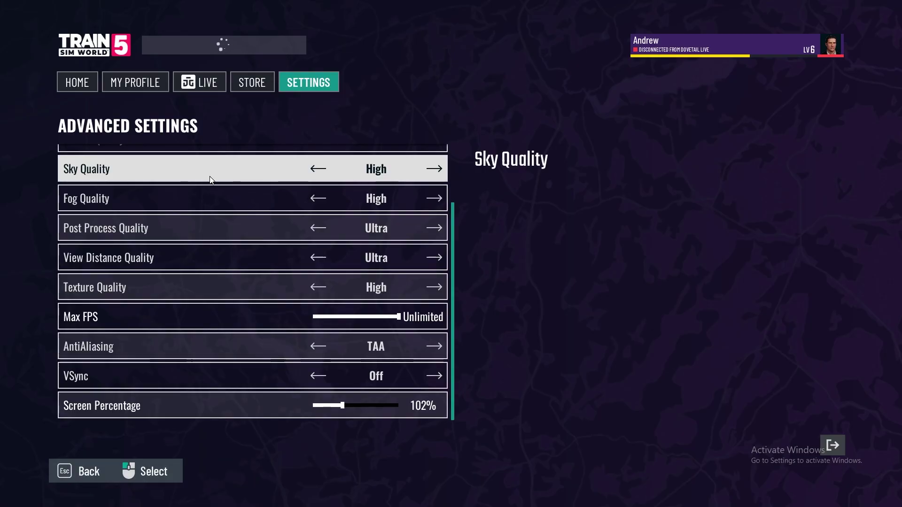
Go from the home screen to the Cardiff City Network route's timetable play
key("Escape")
key("Escape")
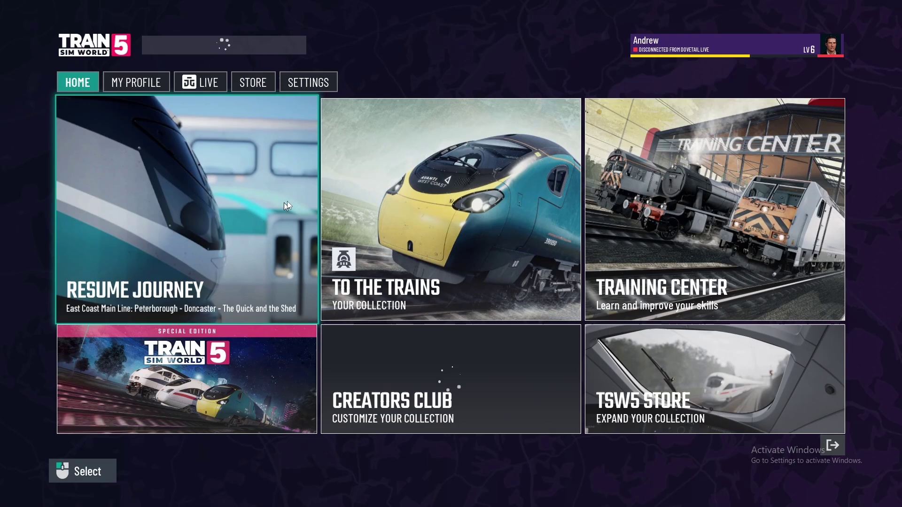
left_click(421, 196)
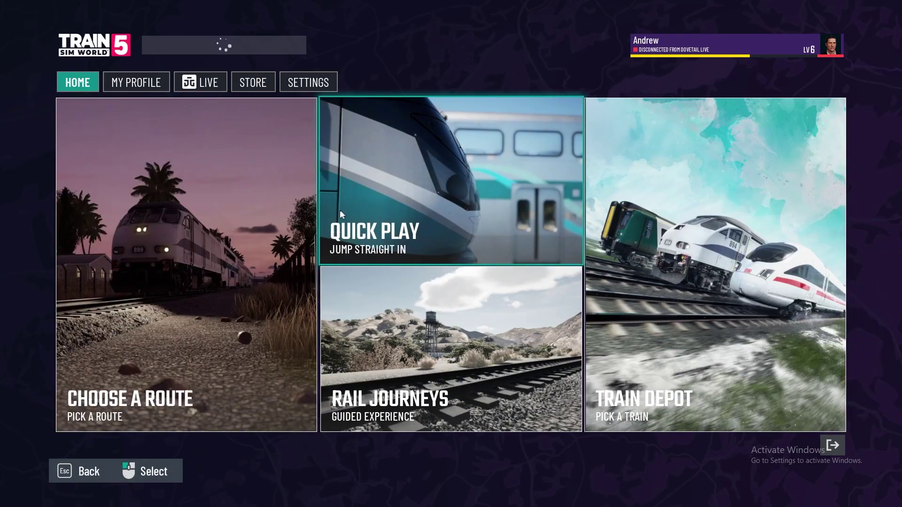
left_click(246, 213)
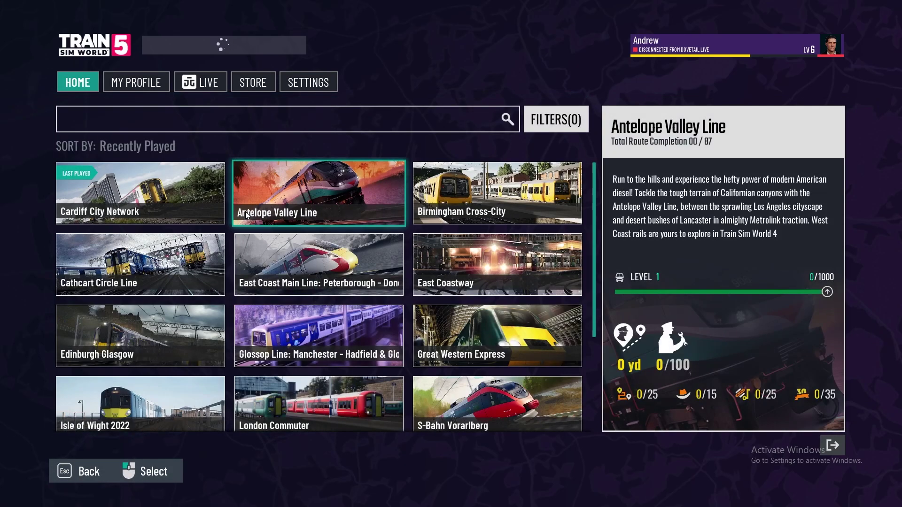
left_click(166, 201)
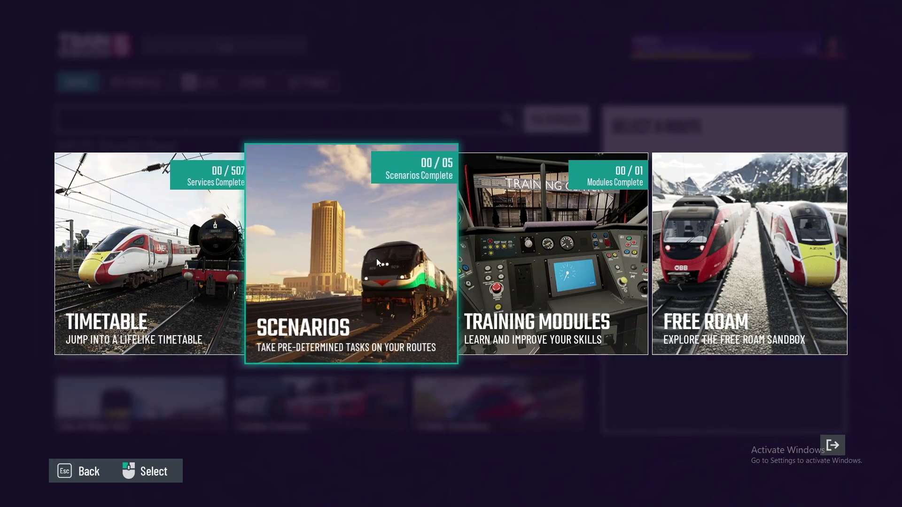
key("Escape")
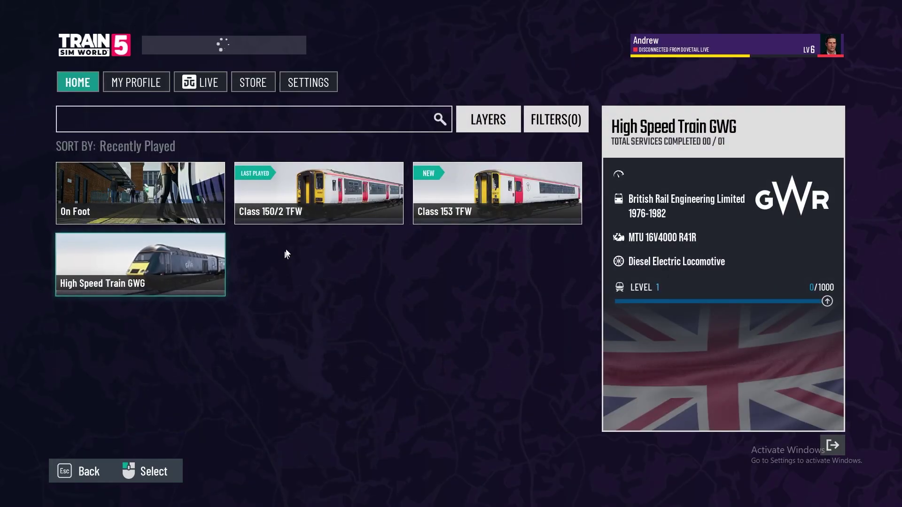
Choose the Class 150/2 TFW and browse its Cardiff Network service list
left_click(330, 199)
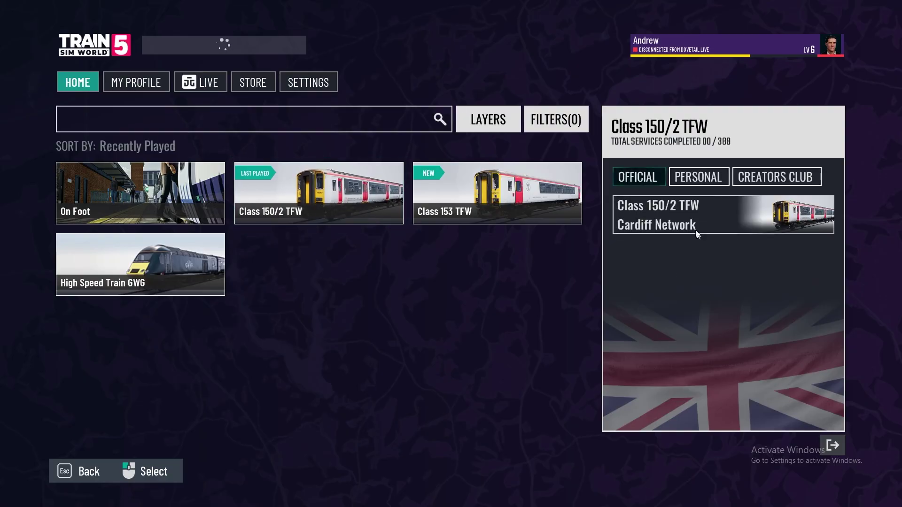
left_click(676, 230)
scroll(229, 370, "down", 8)
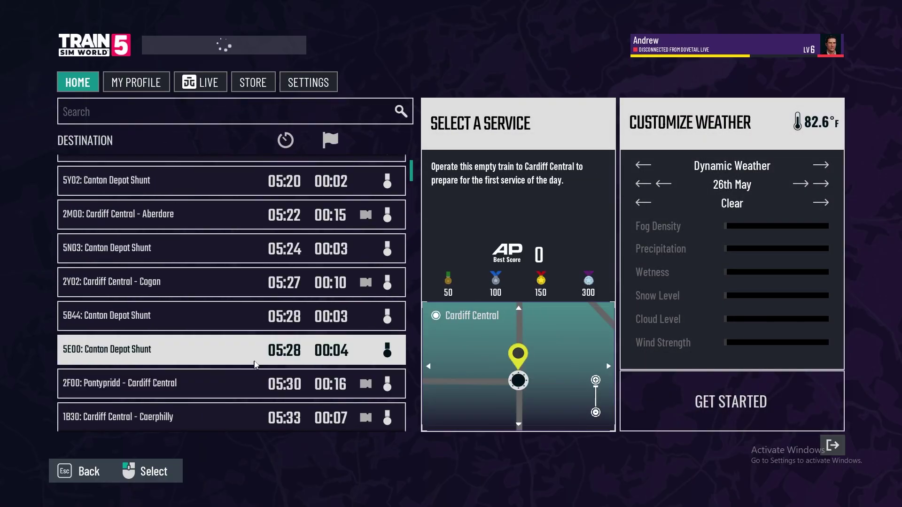
scroll(365, 204, "down", 20)
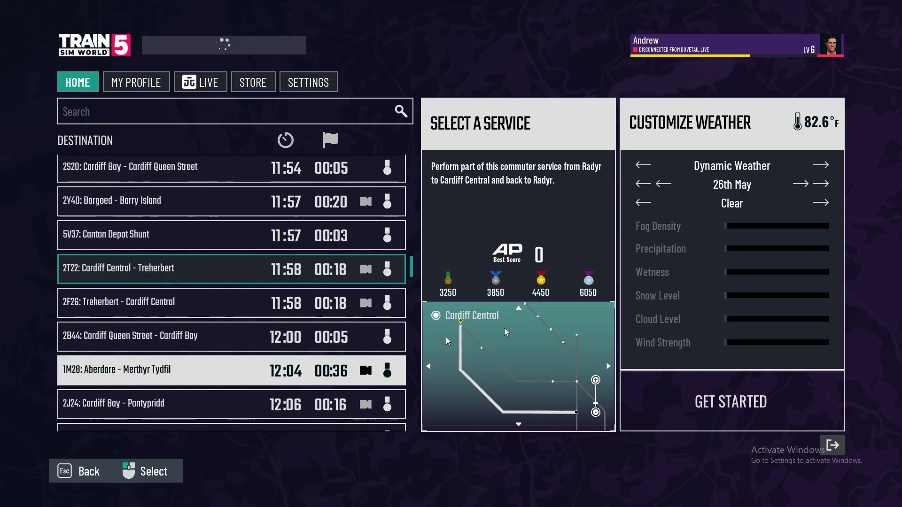
Start service 2T22 Cardiff Central – Treherbert as driver and switch to an elevated outside camera
left_click(705, 385)
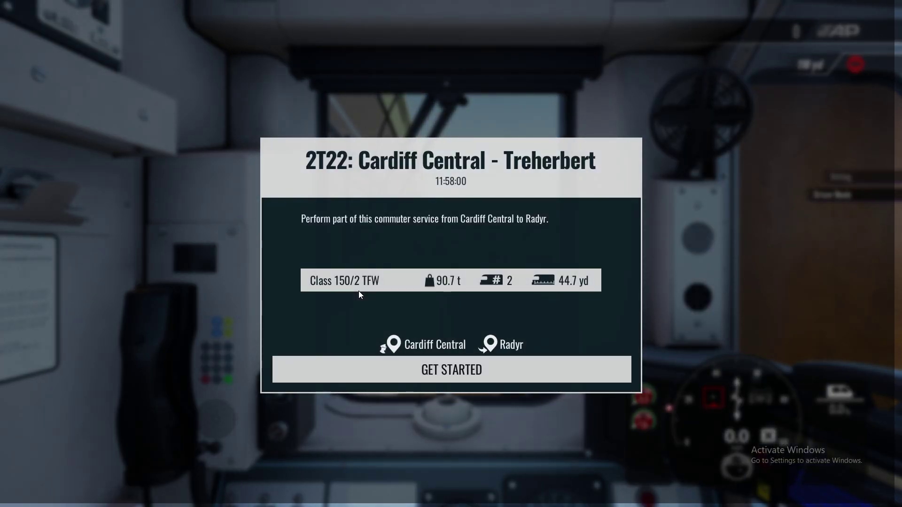
left_click(371, 374)
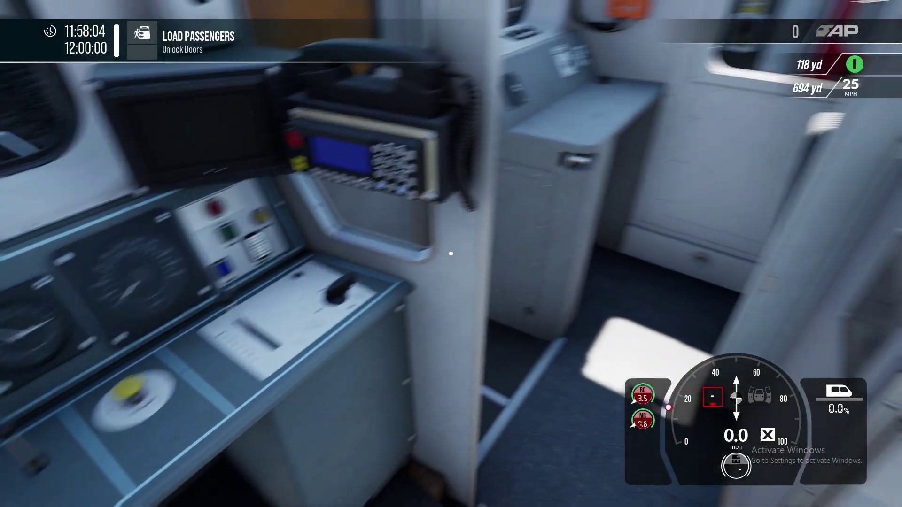
key("8")
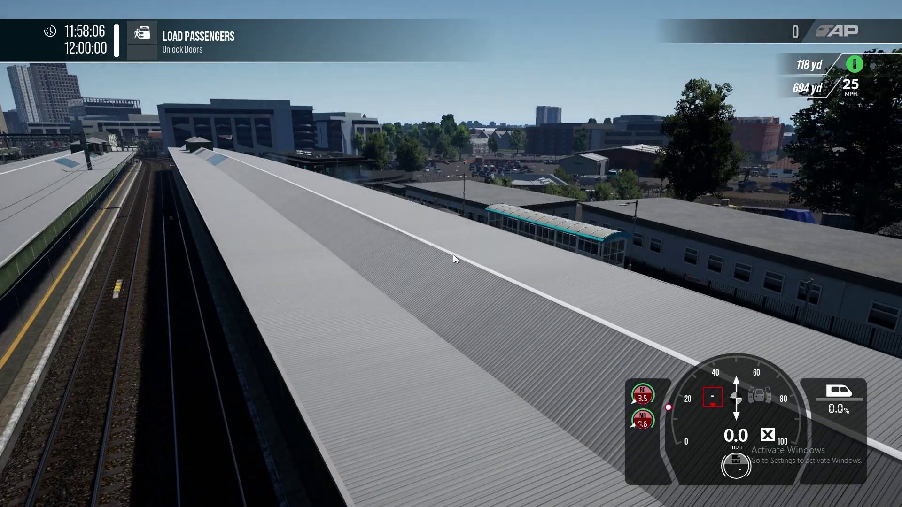